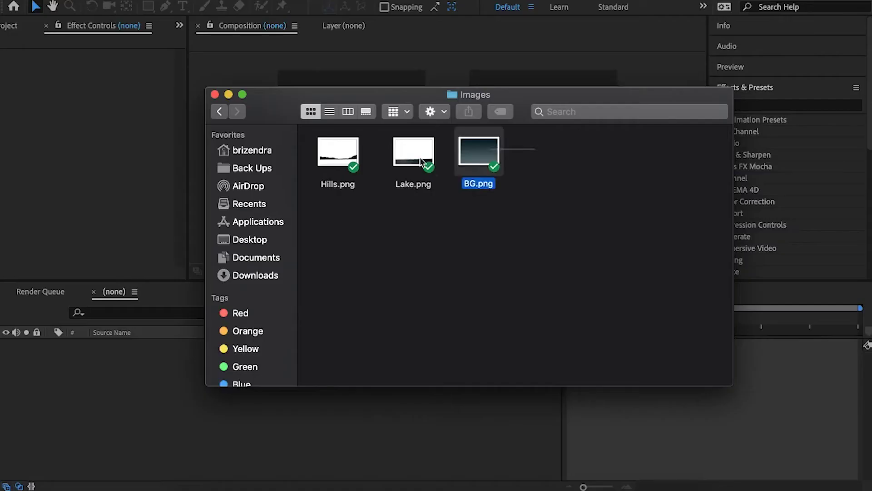
- Deselect Hills.png, Lake.png and BG.png in the Images folder window
click(389, 223)
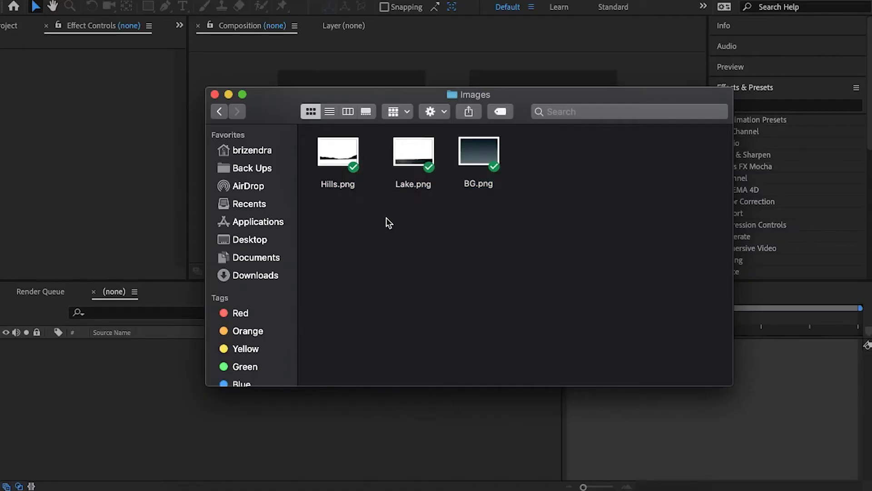
click(465, 159)
key(space)
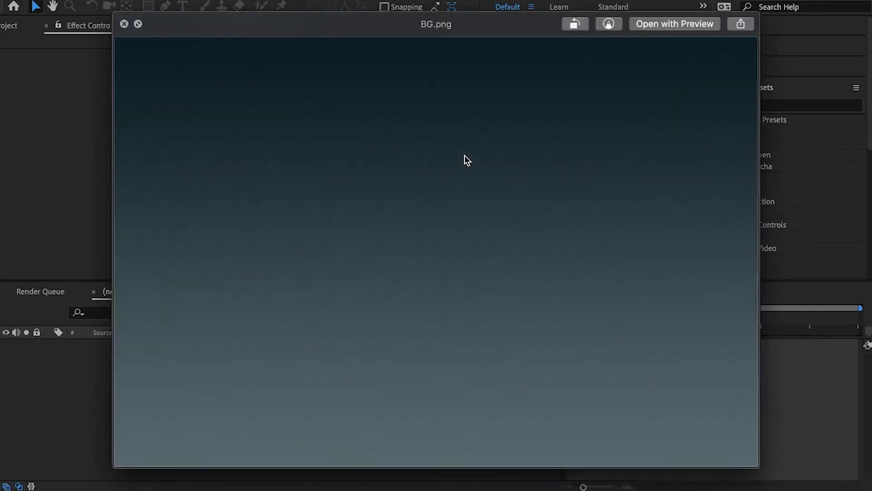
key(Right)
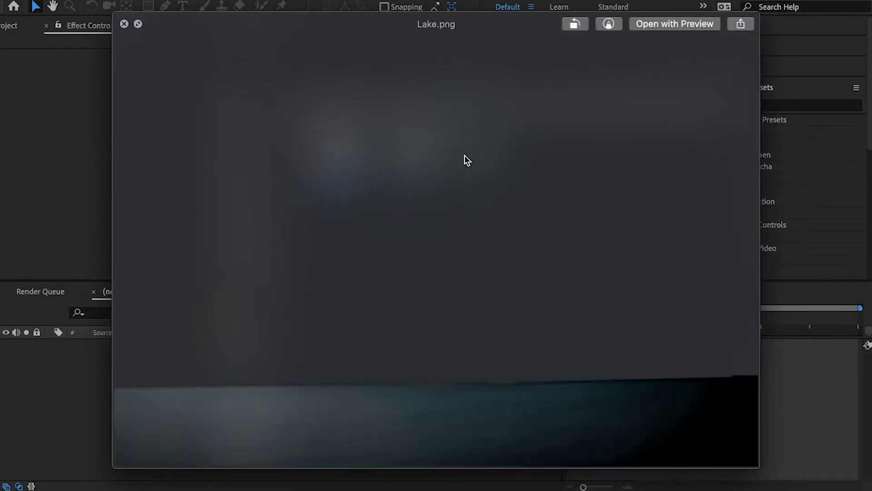
key(Right)
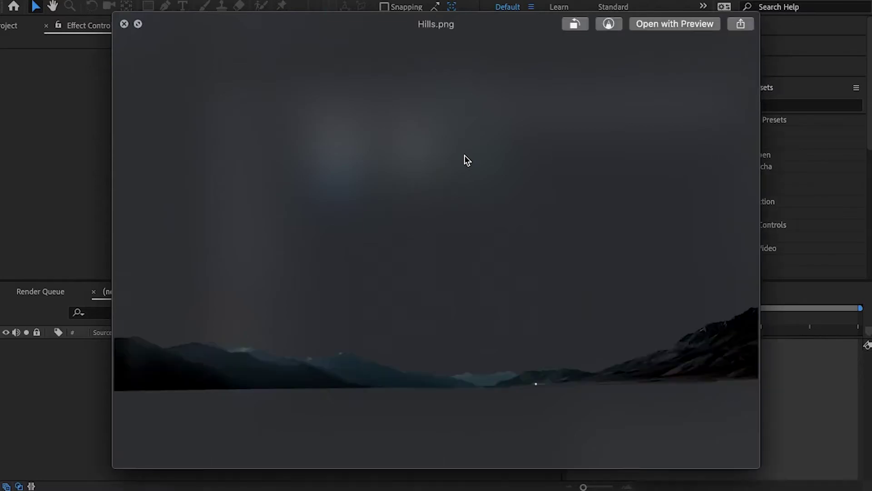
key(space)
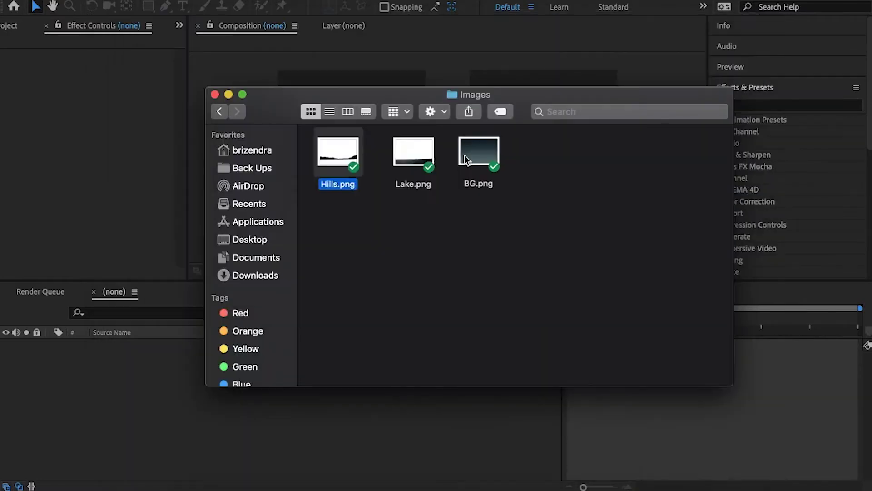
click(545, 213)
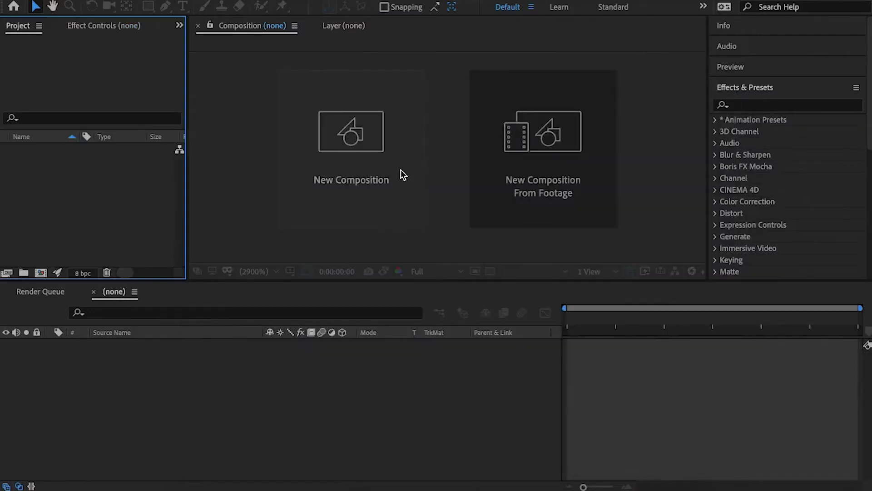
- Create a composition named wateranimation at 1920×1080, 23.976 fps, 10 seconds long
click(401, 170)
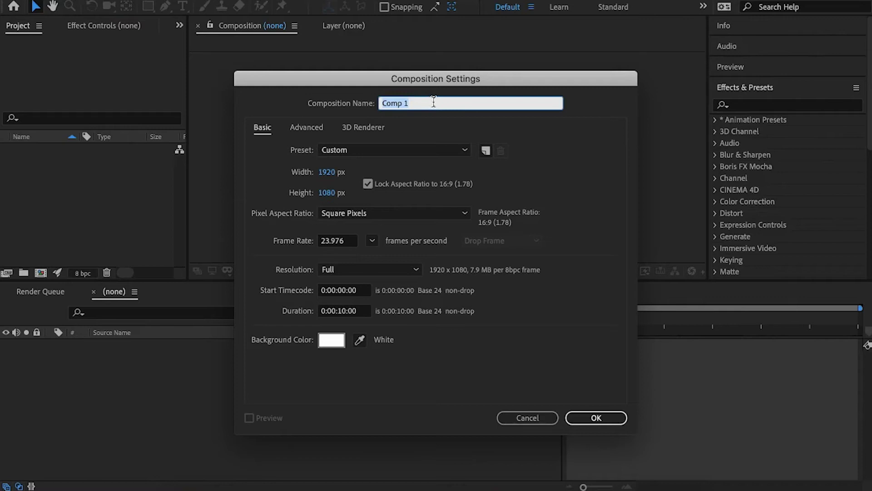
text(wateranimation)
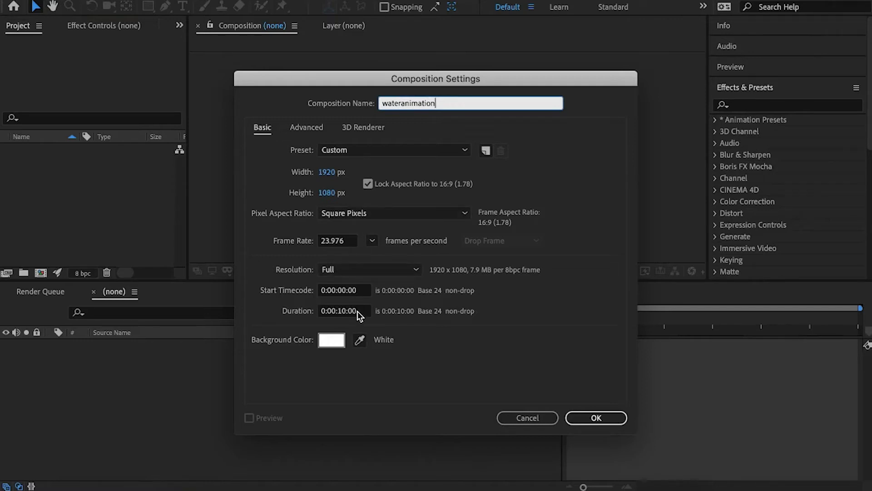
click(586, 418)
- Import Hills.png, Lake.png and BG.png and stack them as layers in wateranimation
click(335, 475)
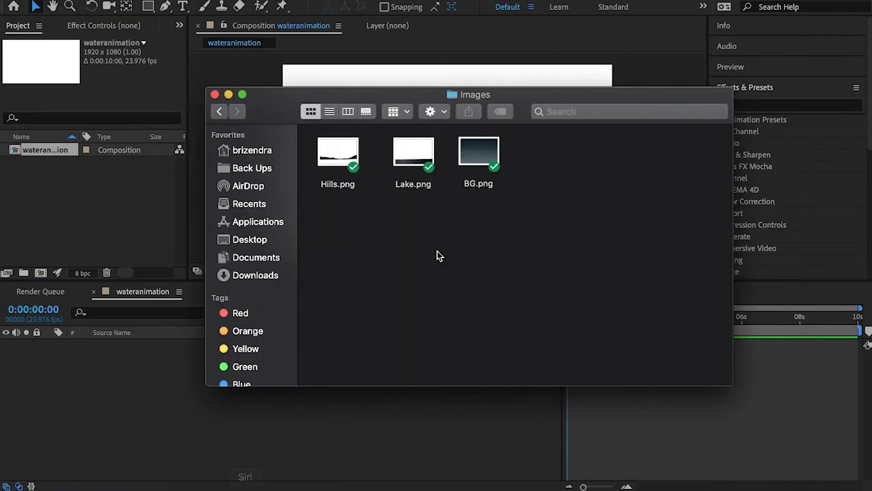
key(super+a)
drag(339, 157, 114, 181)
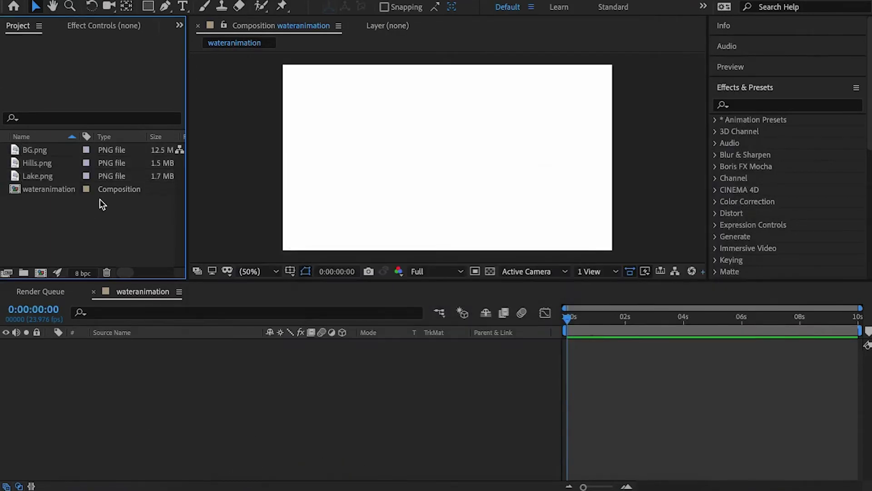
drag(41, 175, 44, 363)
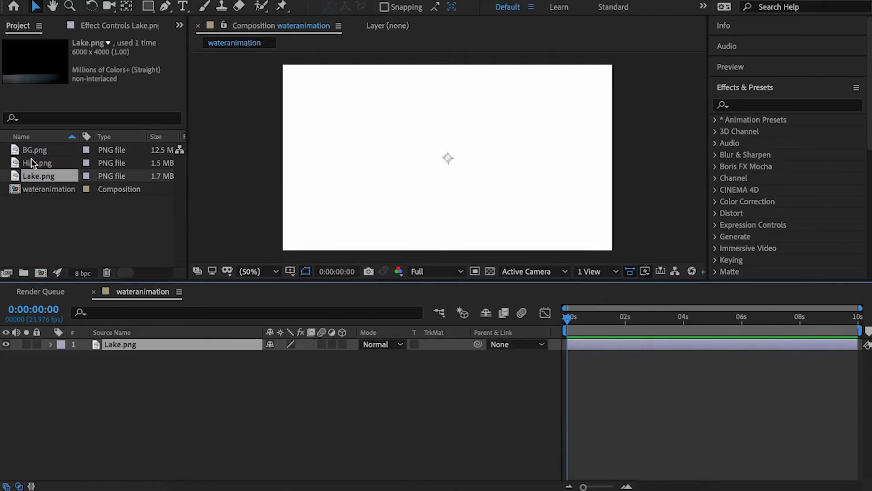
drag(35, 152, 113, 359)
- Scale Lake.png down to 32% and raise it to position 960,444
click(51, 356)
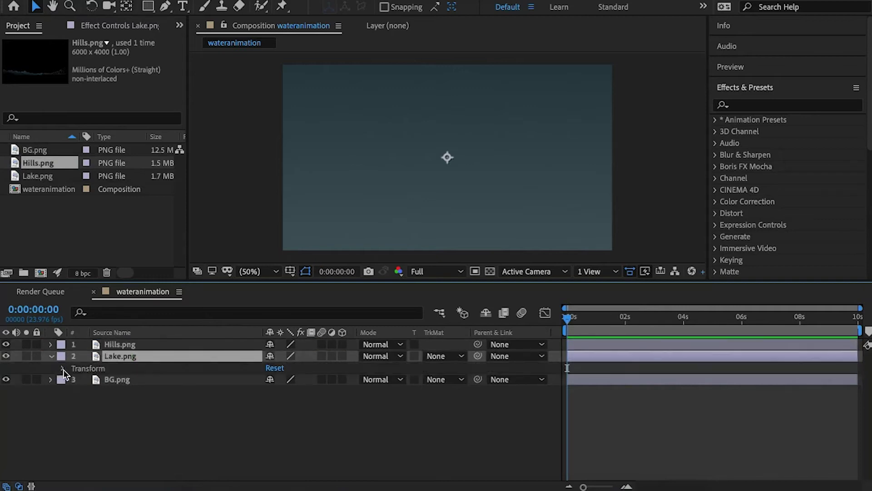
click(64, 368)
mouse_move(293, 407)
mouse_down()
mouse_move(253, 416)
mouse_move(302, 386)
mouse_move(284, 403)
mouse_up()
drag(392, 147, 391, 130)
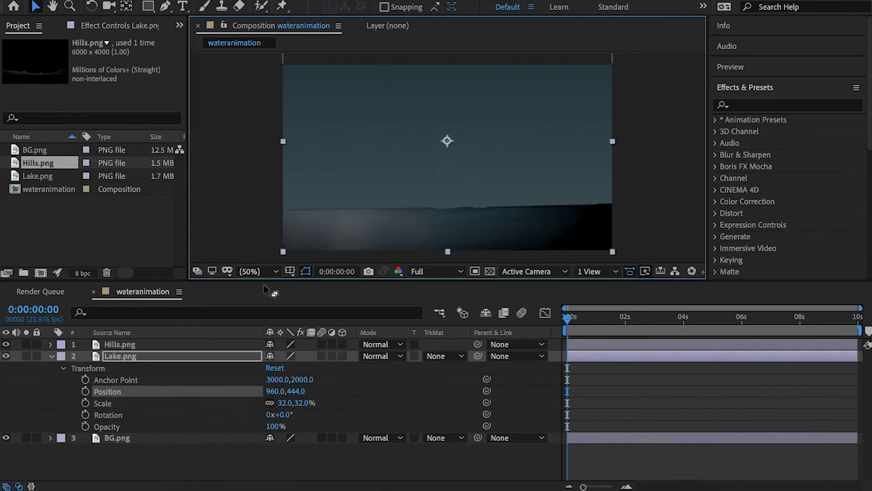
click(52, 345)
- Scale Hills.png to 32.5 × 32% at 964,444 so the mountains span the frame
click(62, 357)
drag(254, 387, 257, 400)
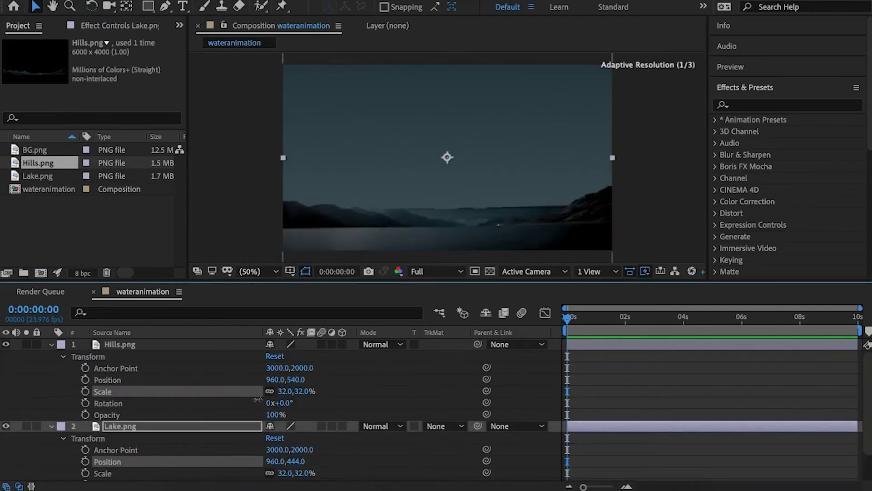
click(368, 242)
drag(360, 221, 358, 206)
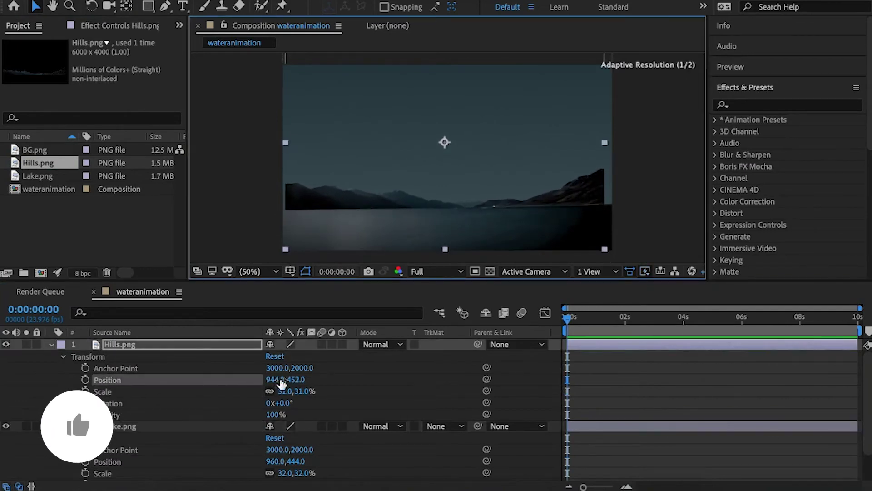
drag(282, 391, 282, 391)
drag(380, 221, 380, 221)
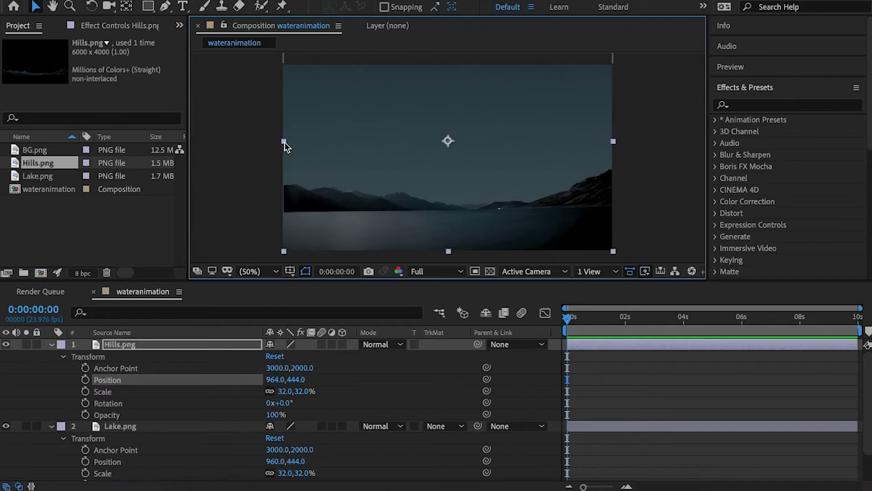
drag(285, 142, 283, 142)
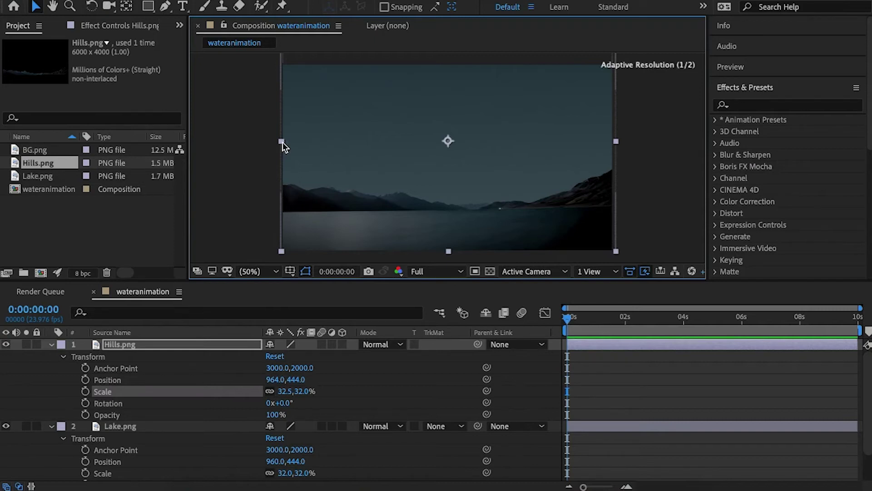
click(758, 105)
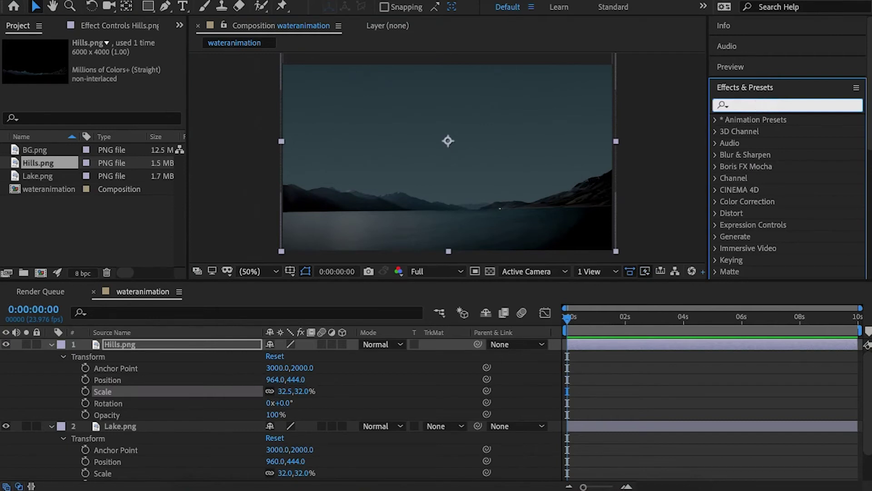
- Search 'fracta' and apply Fractal Noise to the Lake.png layer
text(fracta)
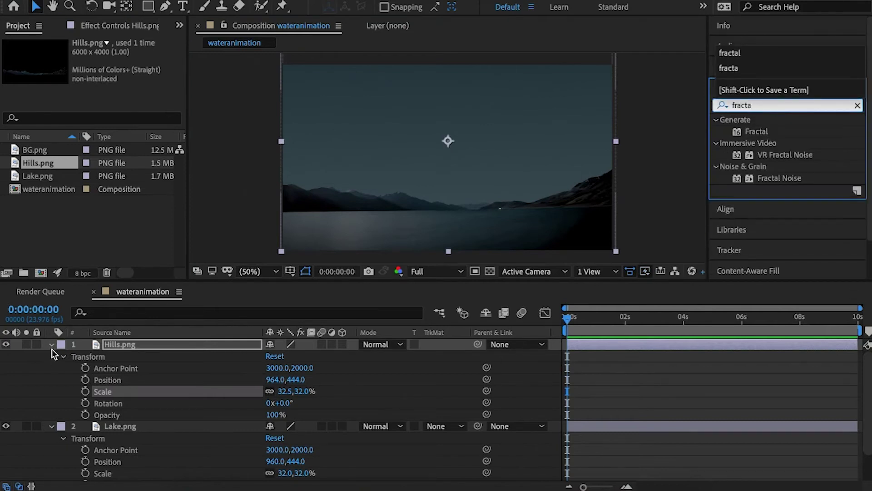
click(159, 426)
drag(779, 178, 132, 430)
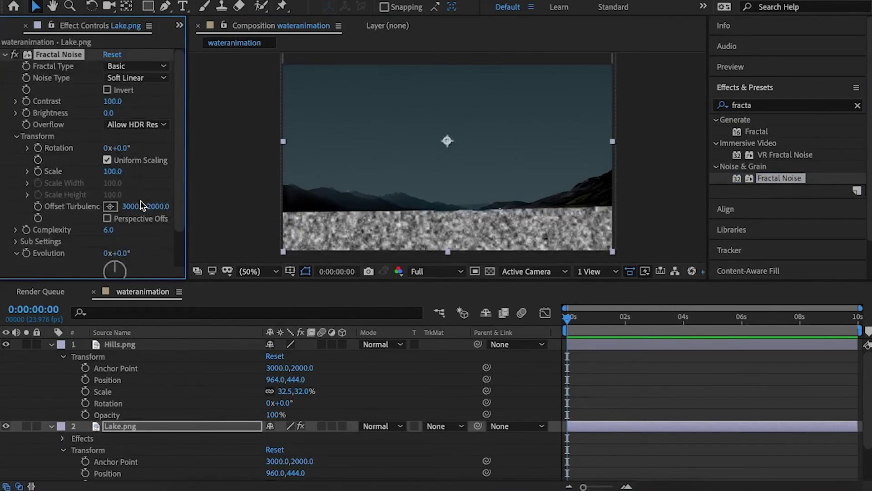
click(17, 137)
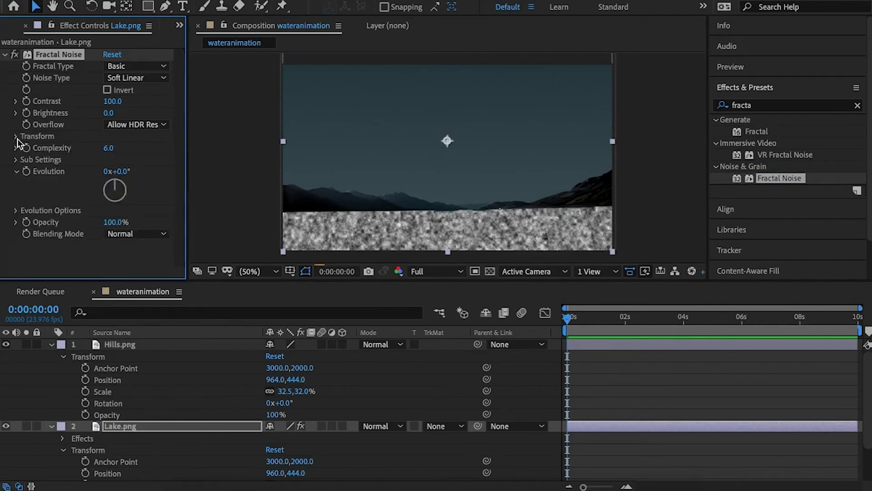
click(16, 137)
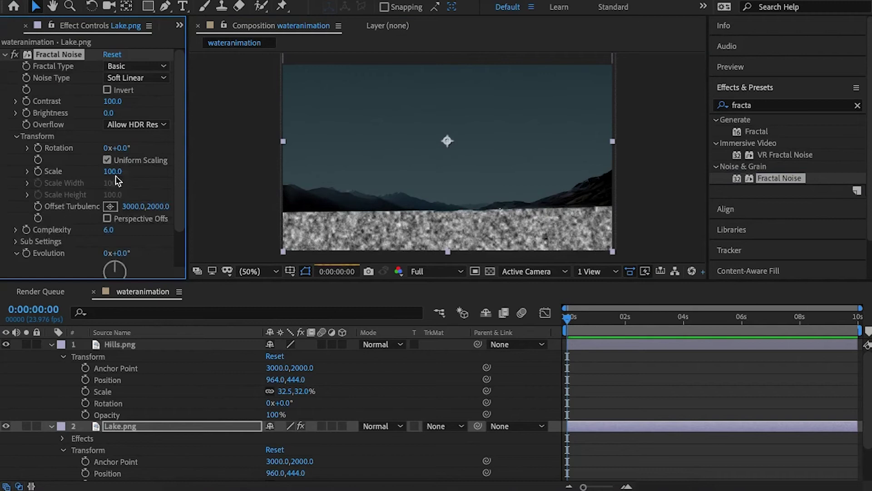
- Turn off Uniform Scaling and set Fractal Noise Scale Width 359.5, Scale Height 48.3
click(107, 160)
click(27, 183)
click(28, 213)
drag(77, 200, 101, 201)
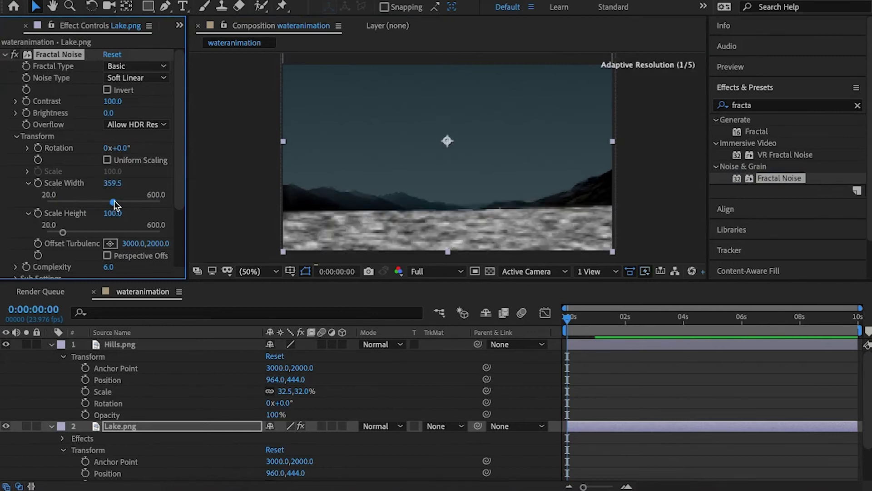
drag(114, 201, 113, 200)
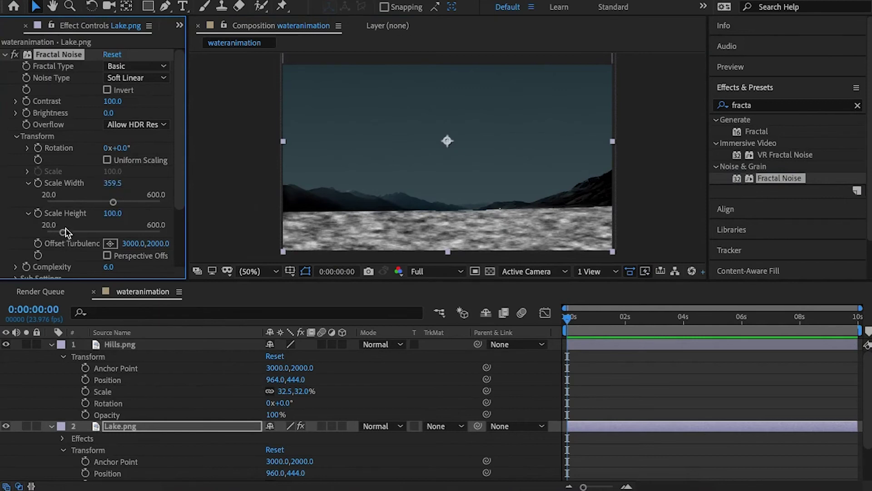
drag(62, 232, 52, 232)
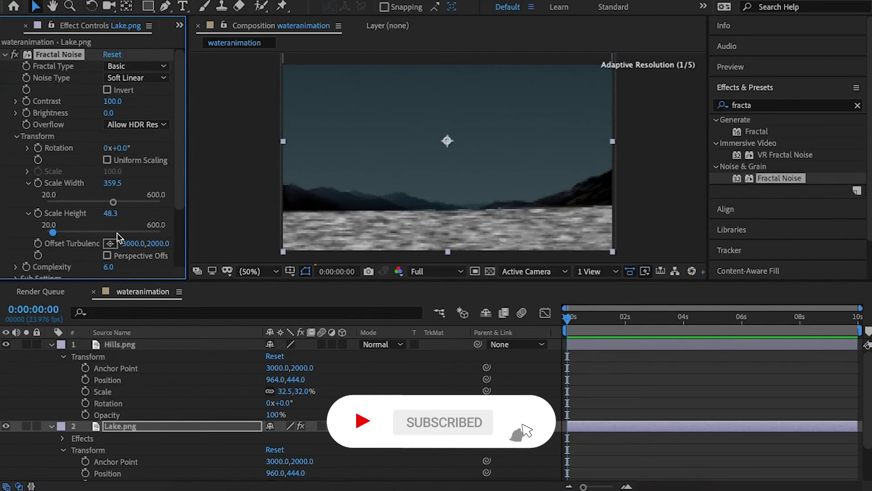
- Set the Fractal Noise Blending Mode to Overlay
scroll(143, 274, down, 4)
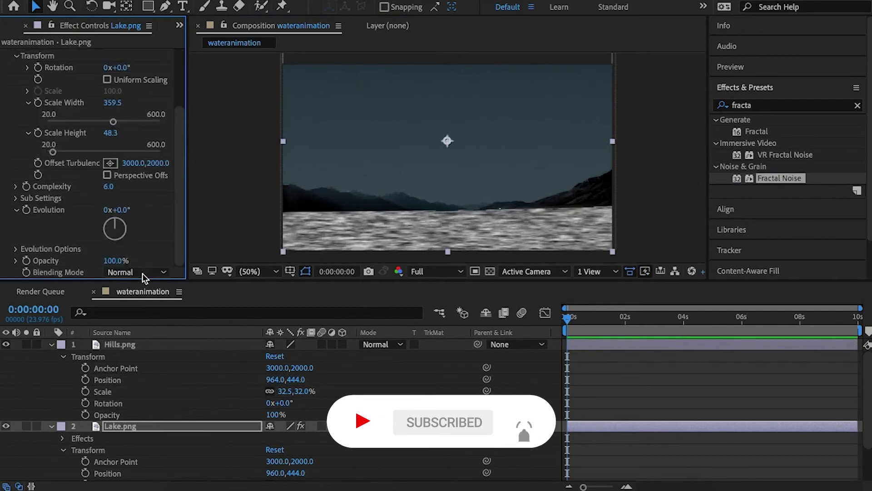
click(122, 270)
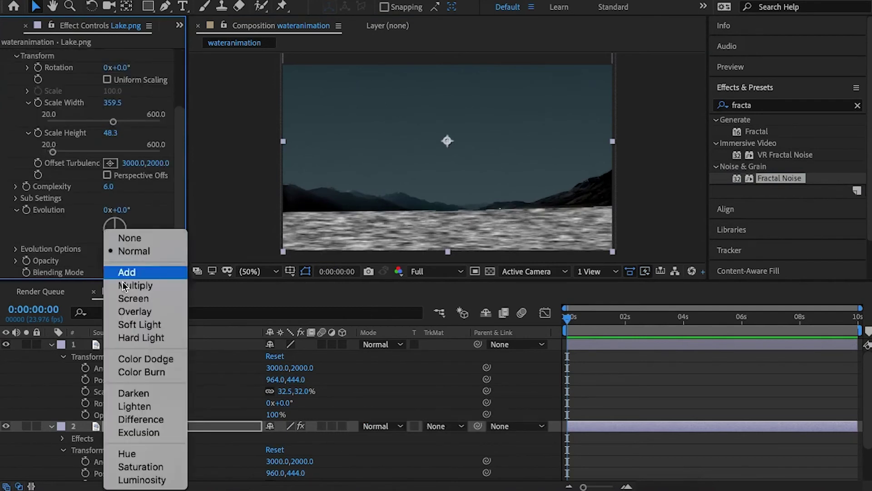
click(127, 312)
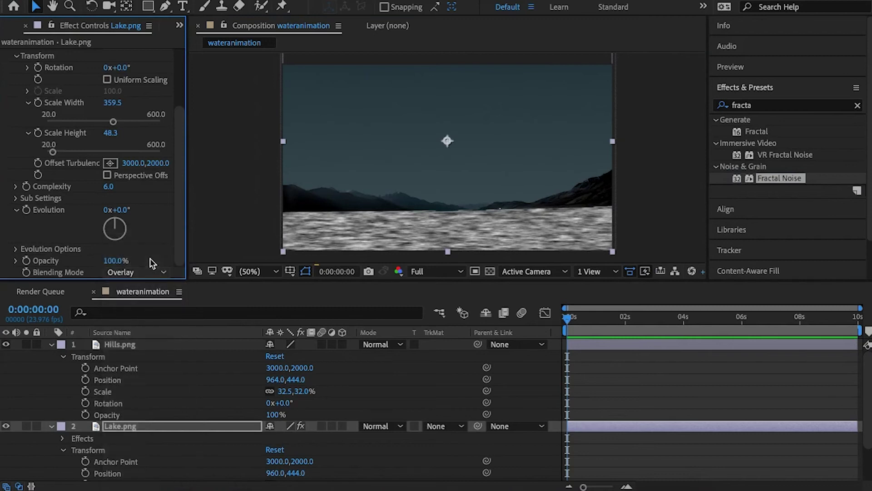
- Keyframe Fractal Noise Evolution from 0x at the start to 7x at 0:00:09:23
click(27, 210)
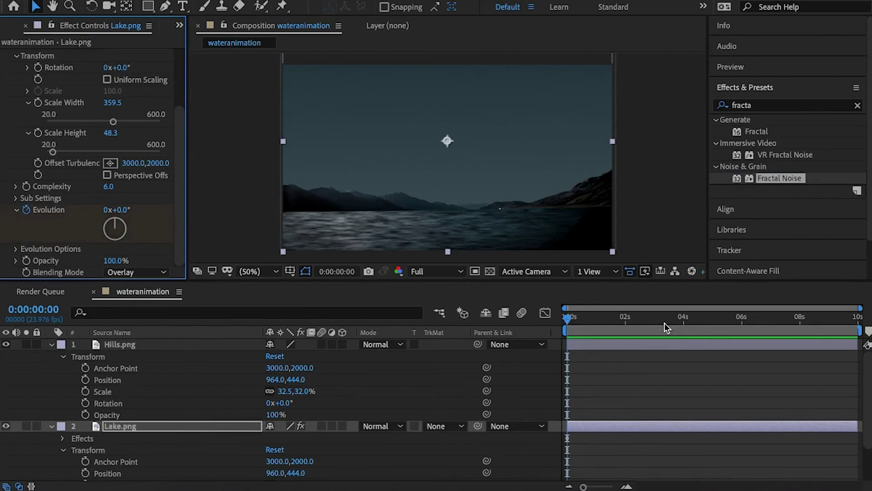
drag(665, 318, 858, 318)
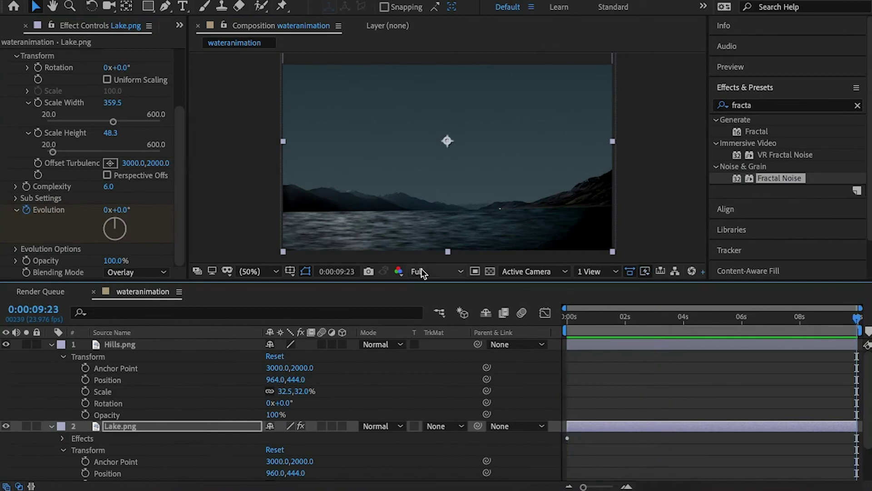
click(105, 211)
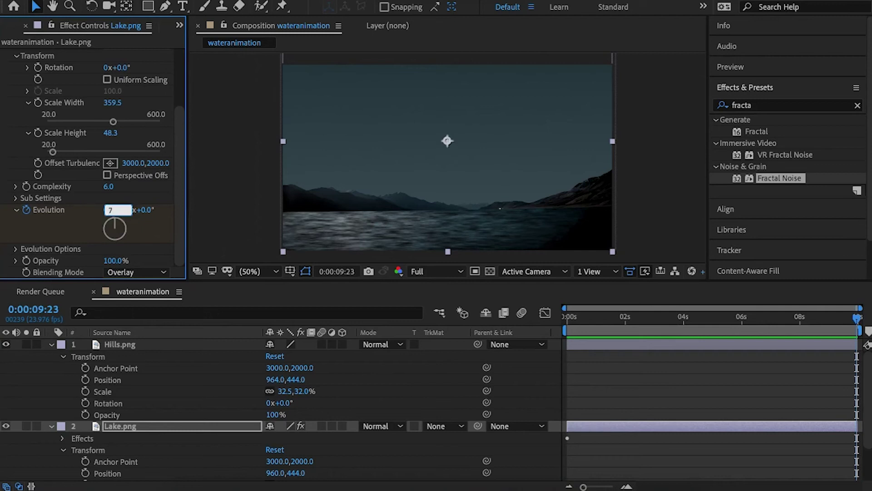
key(Return)
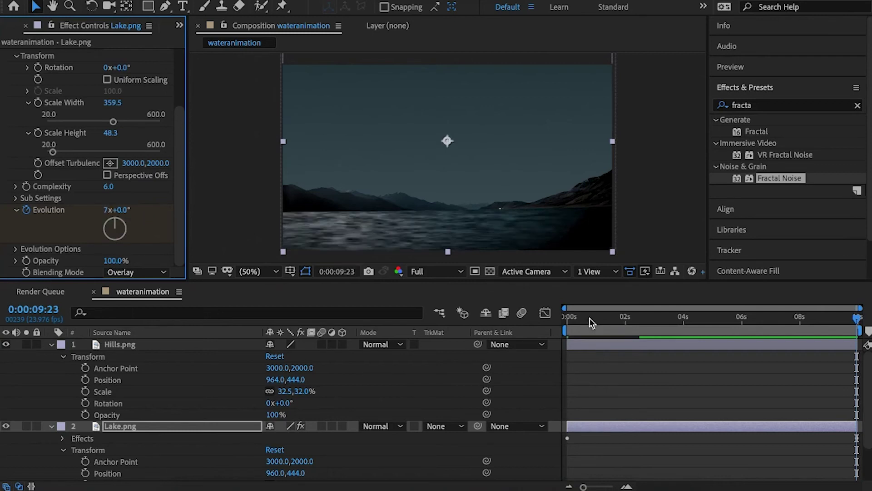
drag(591, 323, 559, 324)
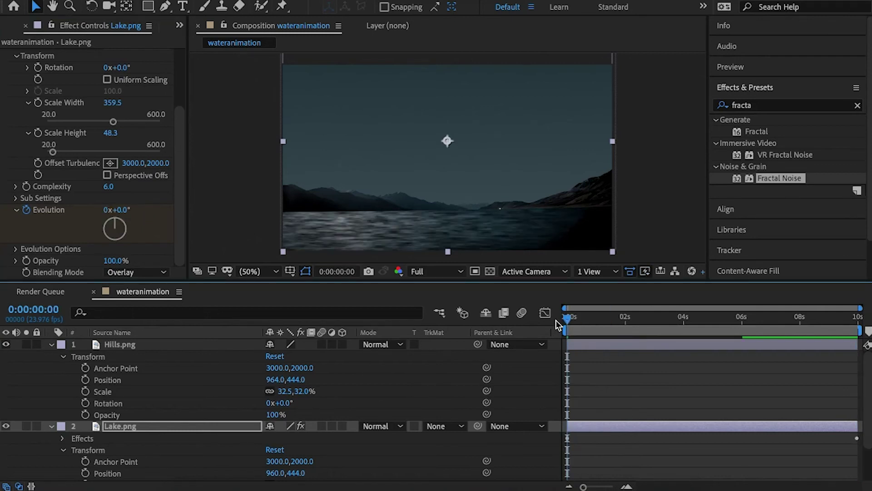
- Preview wateranimation from the start to watch the lake ripple
key(space)
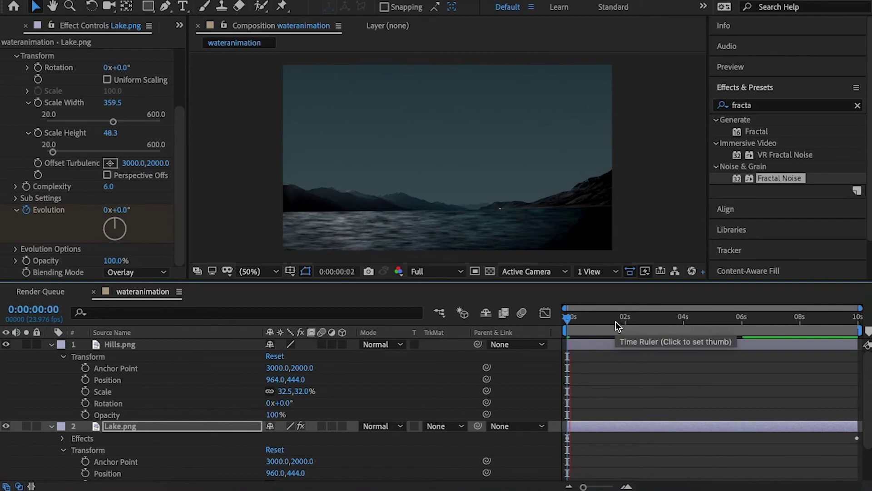